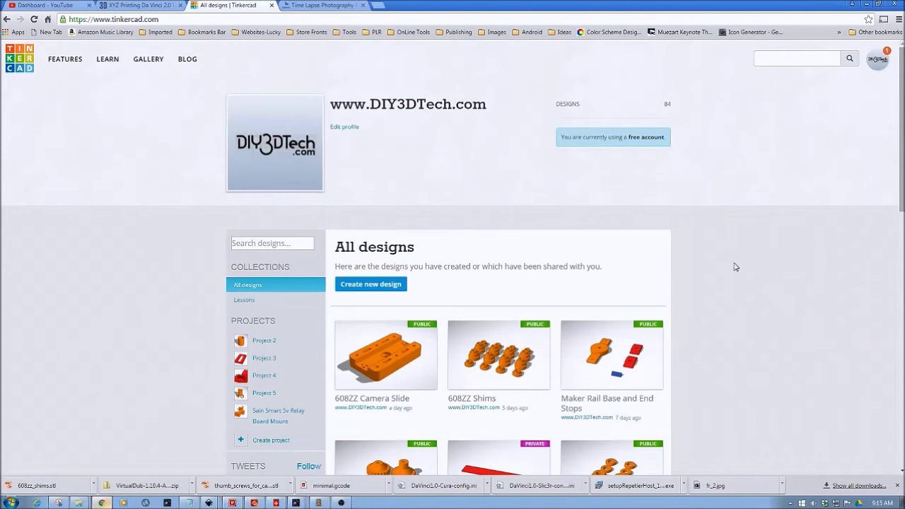
Step: Open the 608ZZ Shims design page from the All designs dashboard
left_click(494, 357)
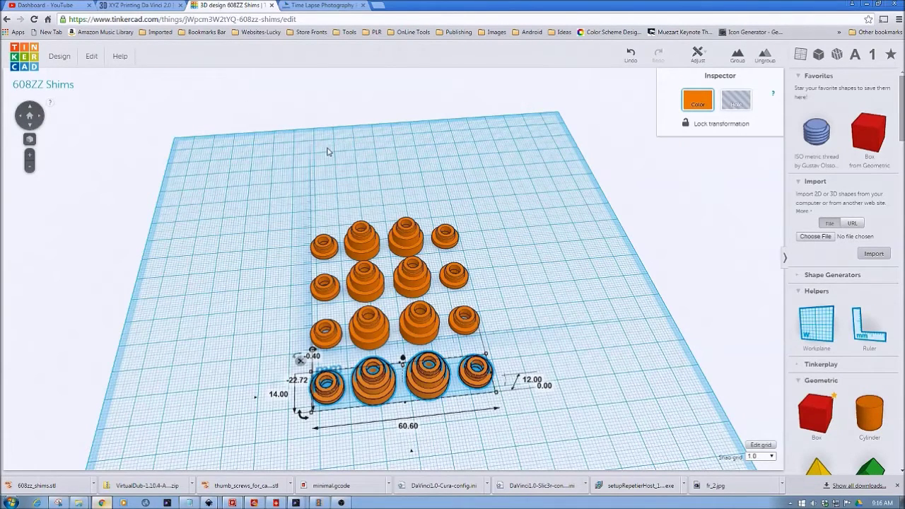
Step: Select the small top-right shim, read its 4.85 height value, then deselect it
left_click(265, 249)
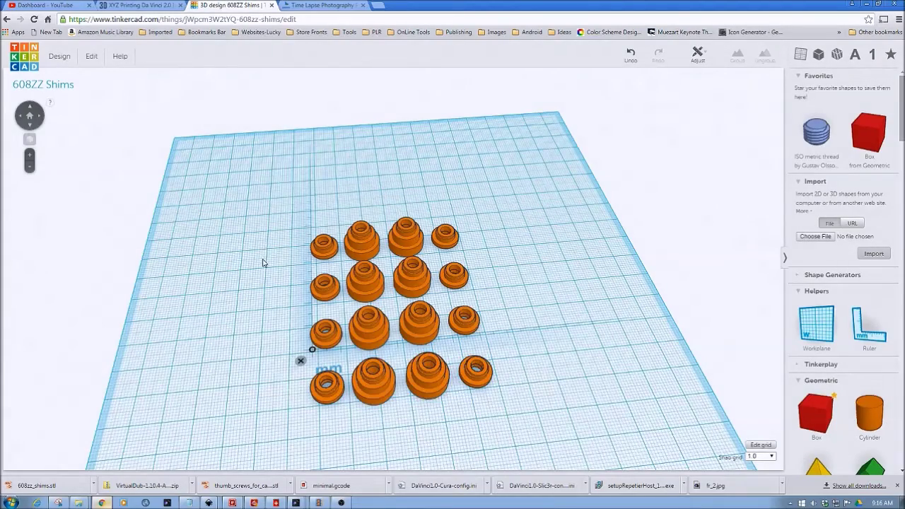
mouse_move(266, 266)
right_mouse_down()
mouse_move(235, 268)
mouse_move(247, 277)
mouse_move(249, 314)
mouse_move(264, 255)
right_mouse_up()
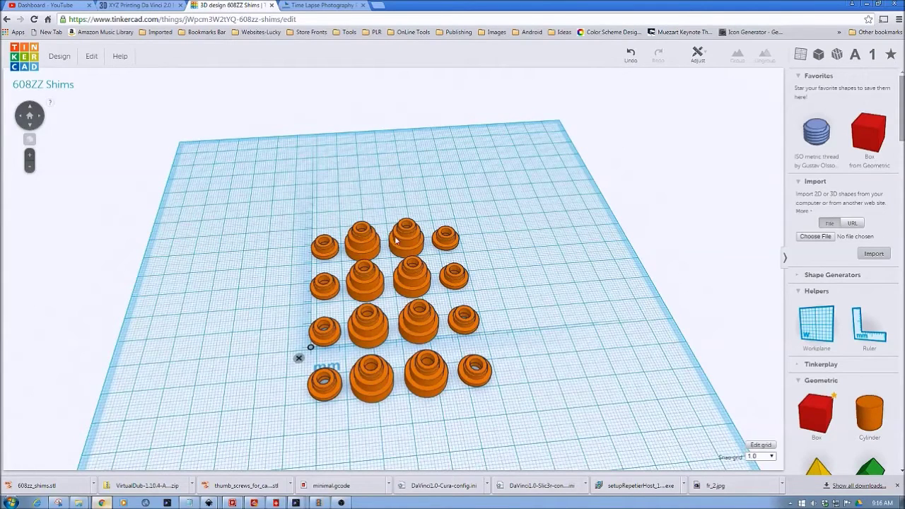
left_click(416, 245)
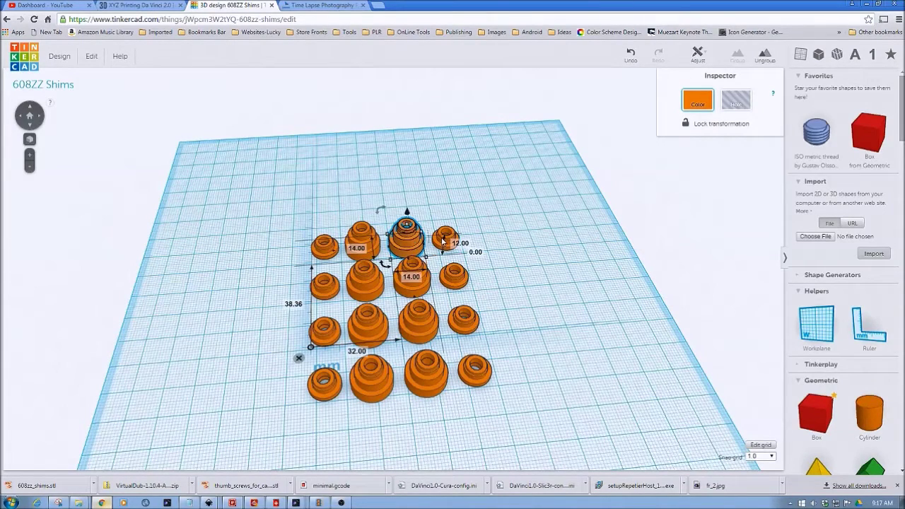
left_click(443, 243)
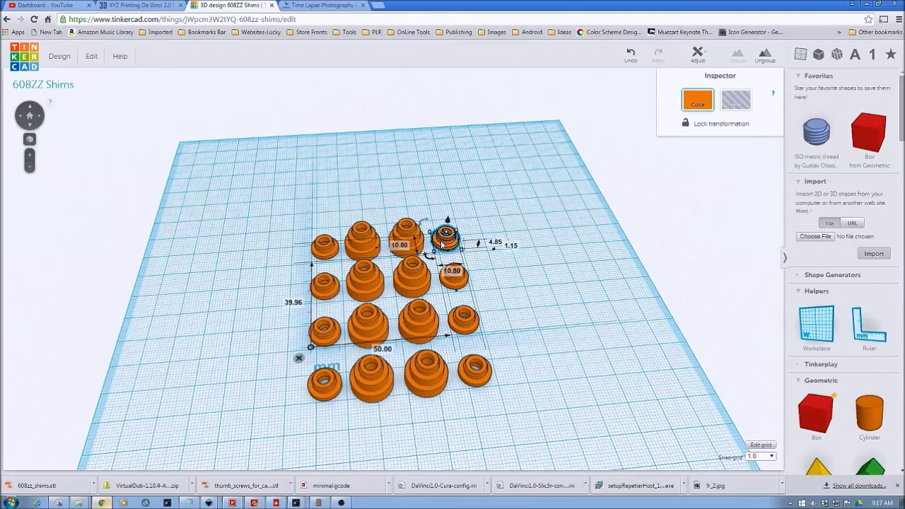
left_click(503, 243)
left_click(473, 190)
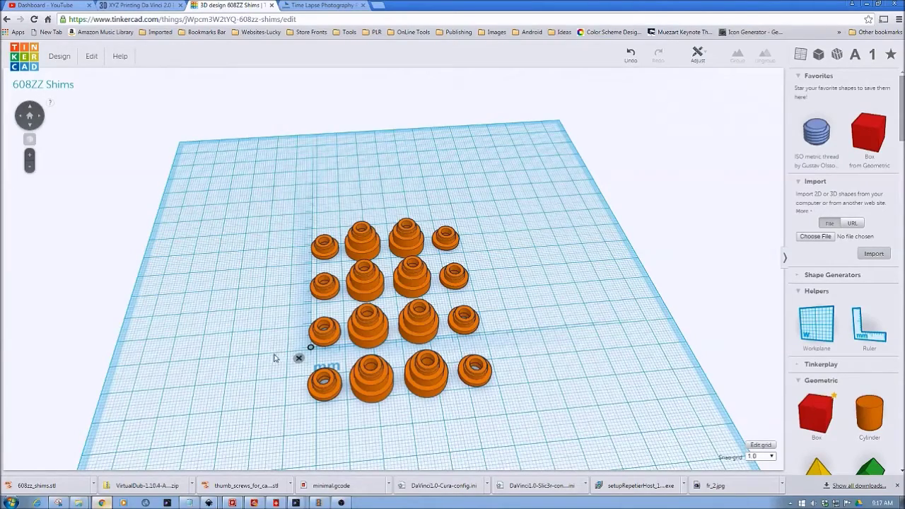
right_click_drag(274, 357, 256, 415)
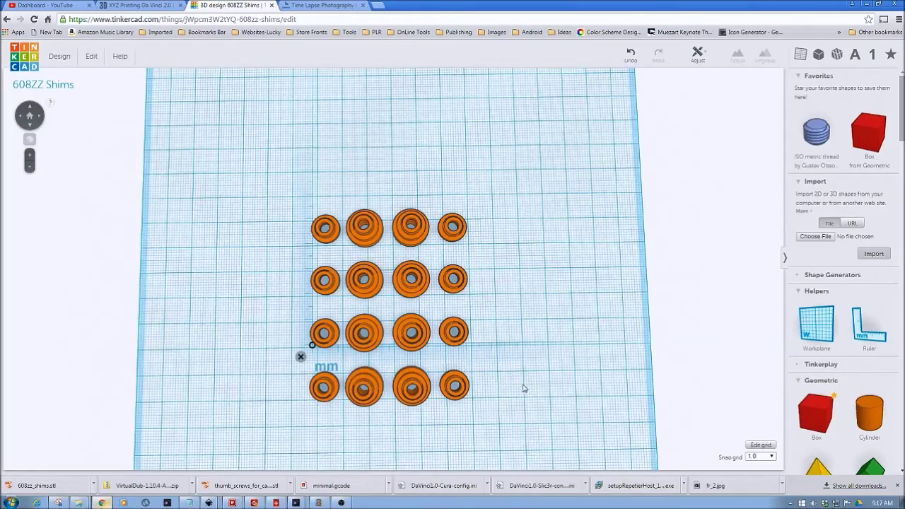
right_click_drag(521, 388, 535, 330)
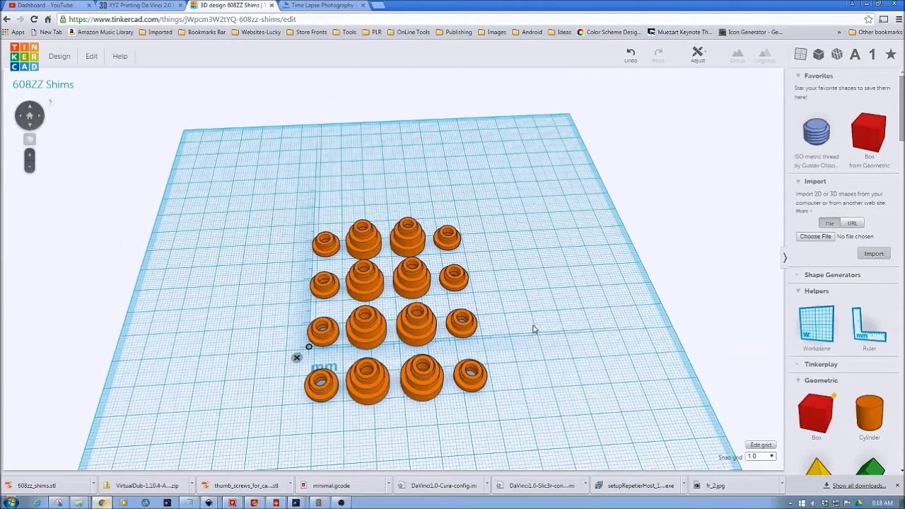
right_click_drag(533, 327, 497, 294)
mouse_move(328, 401)
left_mouse_down()
mouse_move(343, 414)
mouse_move(335, 410)
left_mouse_up()
right_click_drag(292, 389, 311, 364)
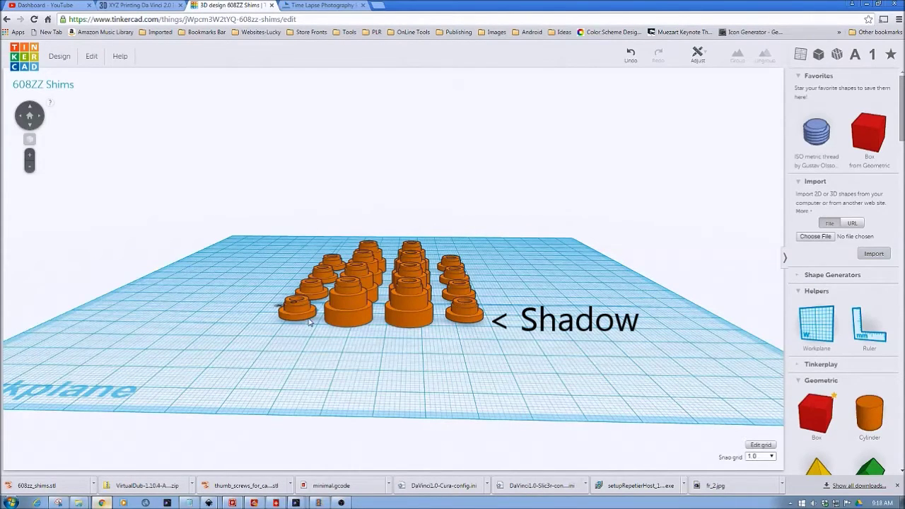
scroll(345, 341, "up", 3)
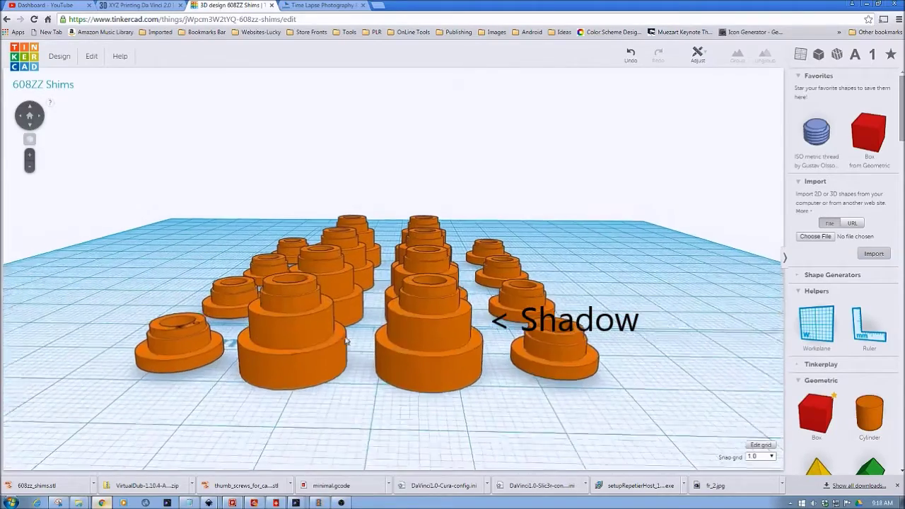
scroll(248, 422, "up", 3)
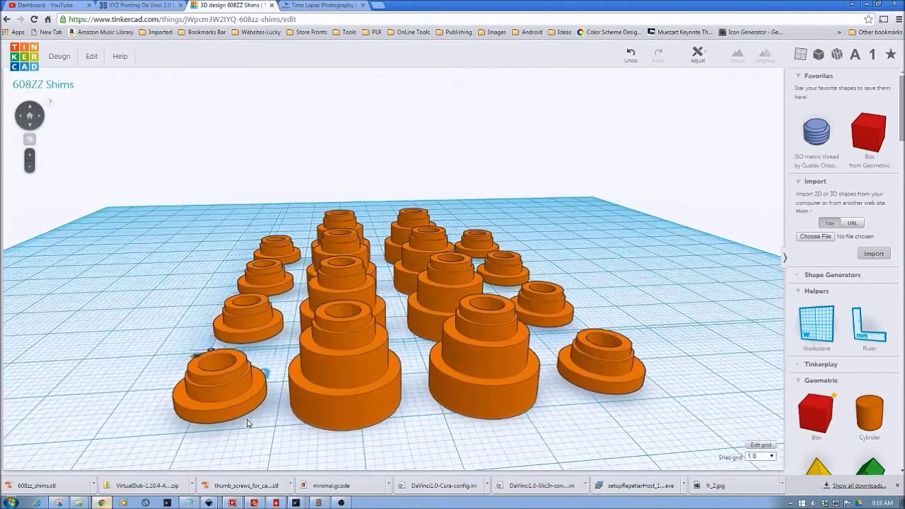
scroll(247, 421, "down", 1)
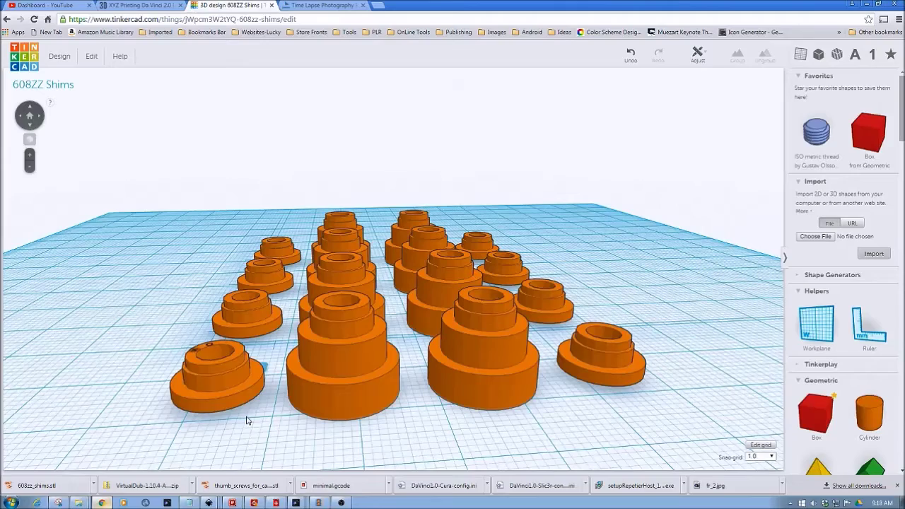
right_click_drag(247, 420, 242, 392)
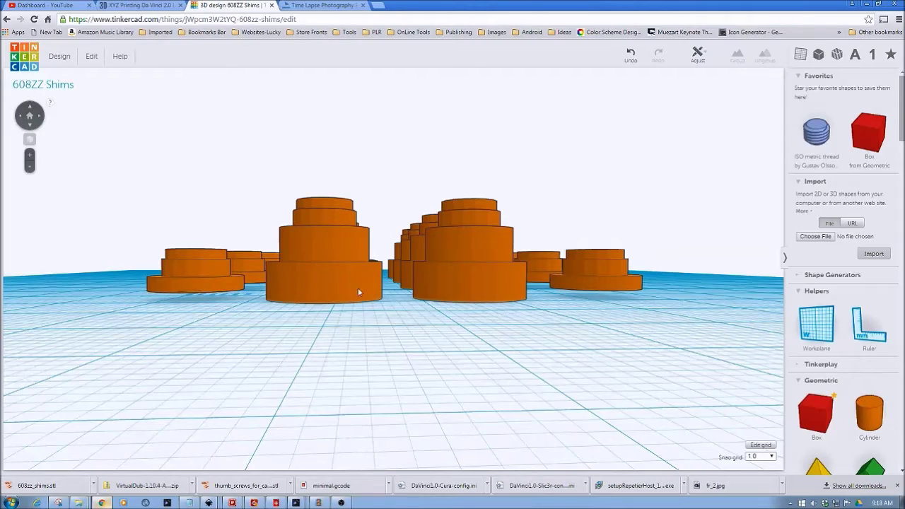
right_click_drag(370, 289, 543, 355)
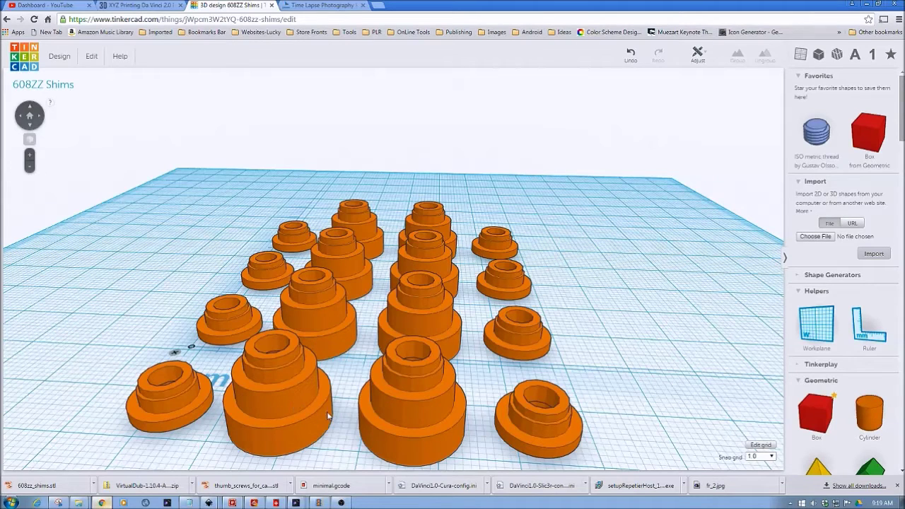
Step: Lower the view angle, zoom, and select the front-left shim to read its 1.15 elevation
right_click_drag(346, 416, 373, 397)
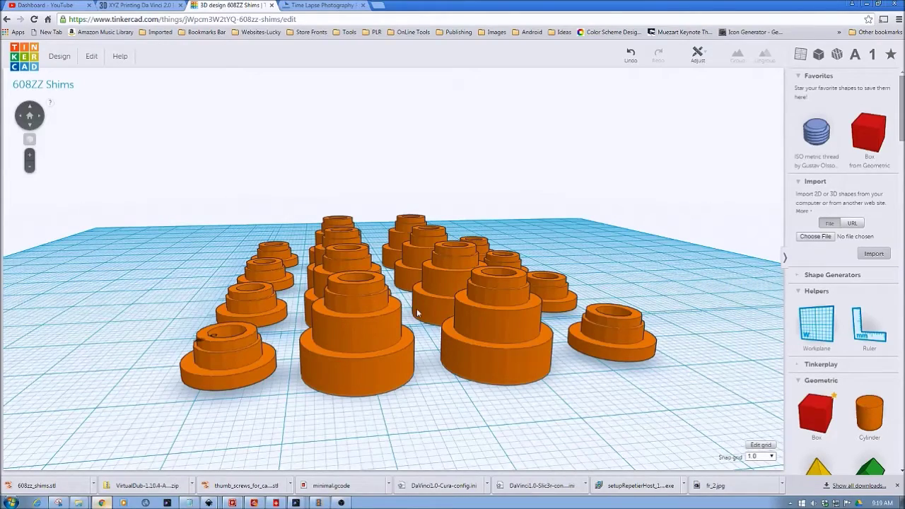
scroll(420, 366, "up", 4)
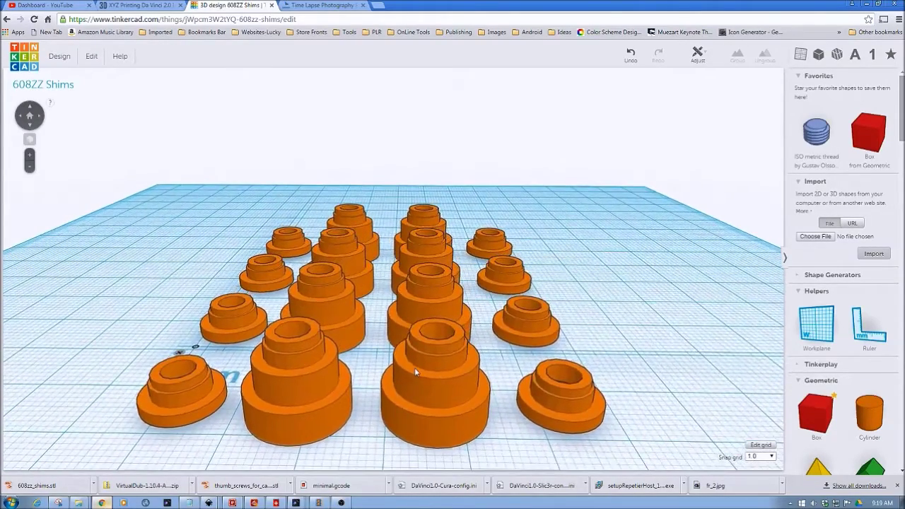
scroll(415, 366, "up", 3)
scroll(415, 367, "down", 3)
scroll(415, 367, "down", 4)
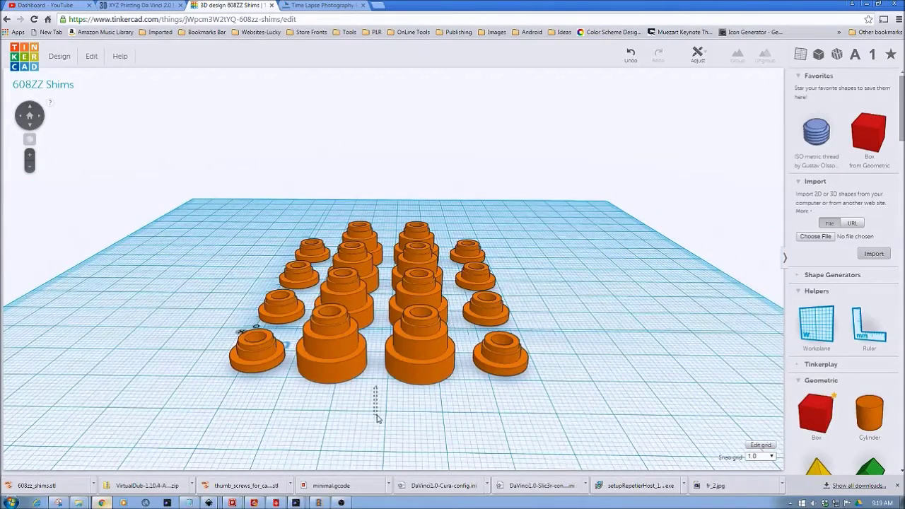
left_click(264, 366)
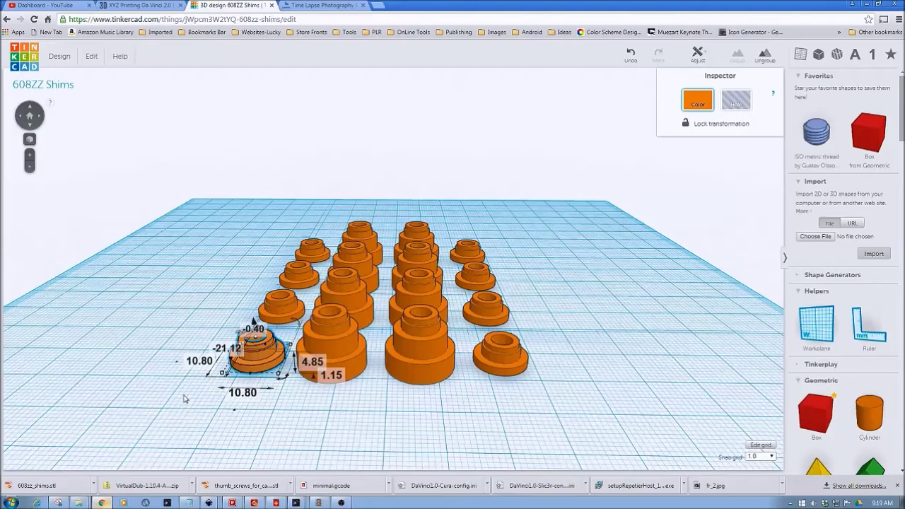
Step: Place a ruler beside the front-right shim and select that shim
mouse_move(185, 397)
right_mouse_down()
mouse_move(208, 372)
mouse_move(202, 390)
right_mouse_up()
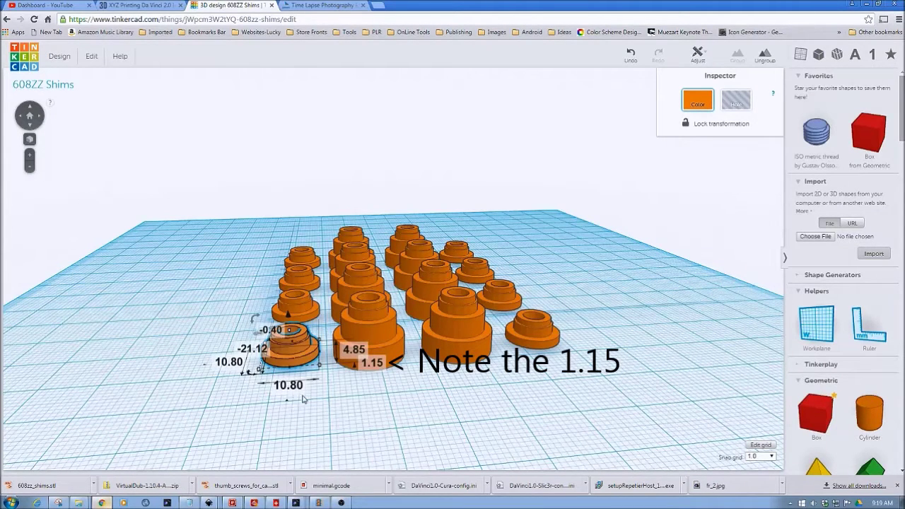
left_click(357, 395)
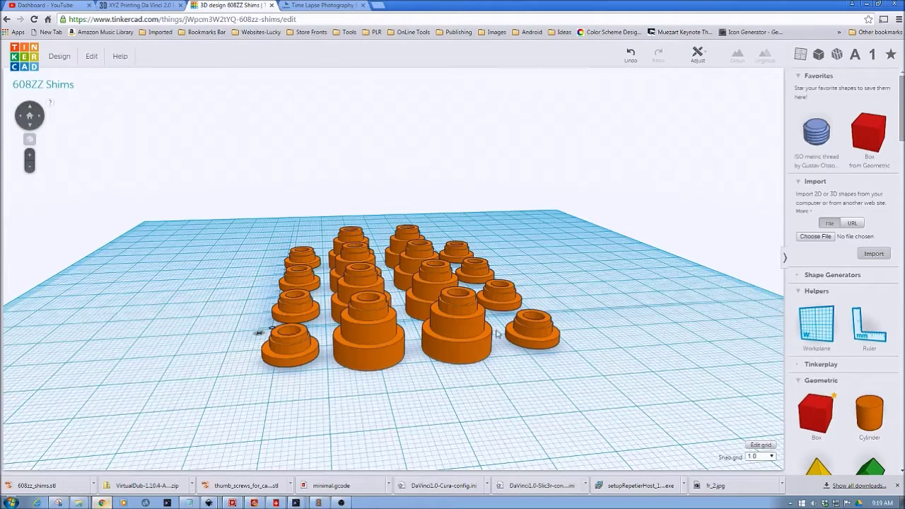
left_click(864, 331)
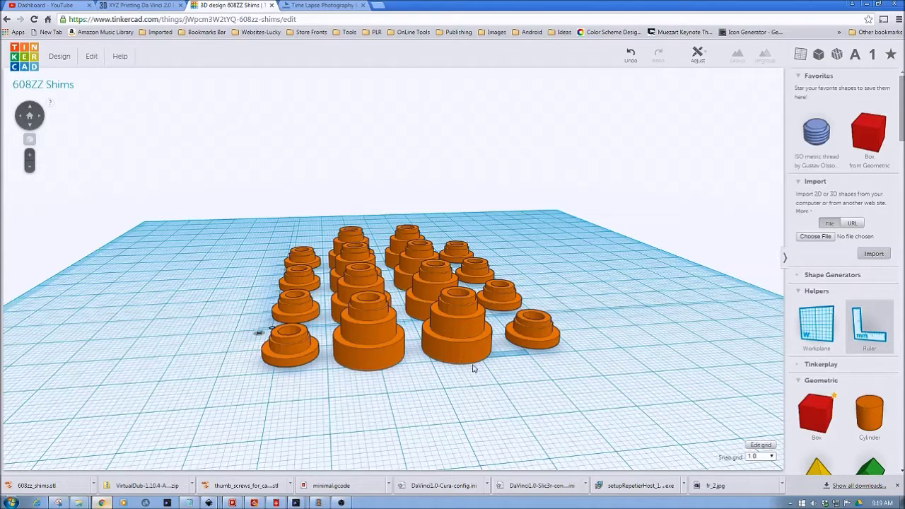
left_click(513, 366)
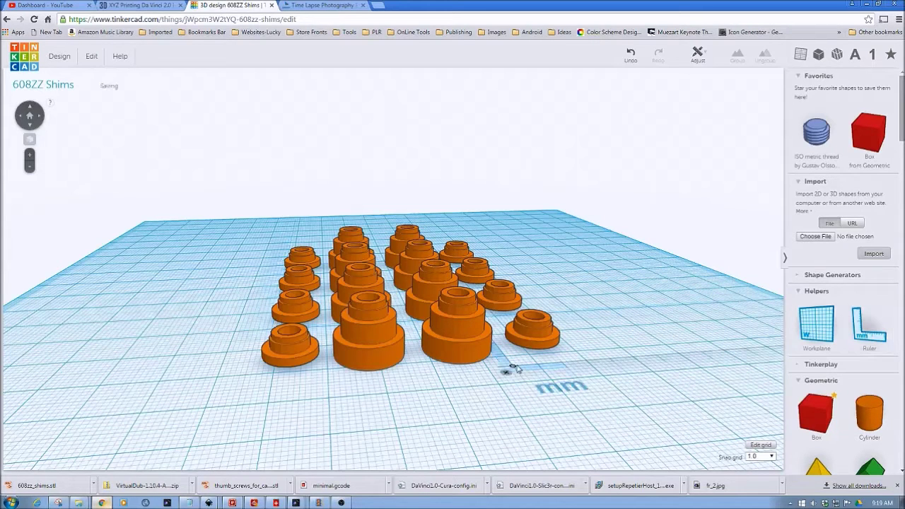
left_click(535, 335)
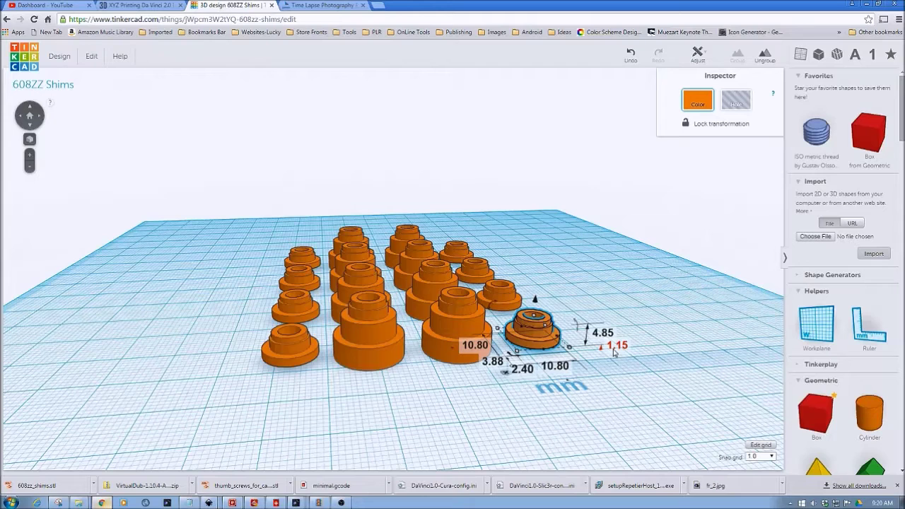
Step: Change the front-right shim's elevation from 1.15 to 0 so it sits on the workplane
left_click(615, 346)
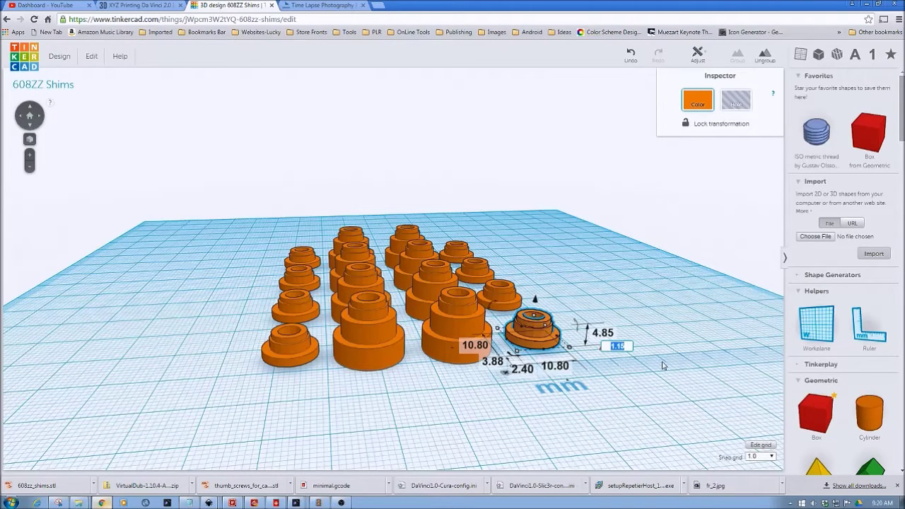
type("0")
key("Return")
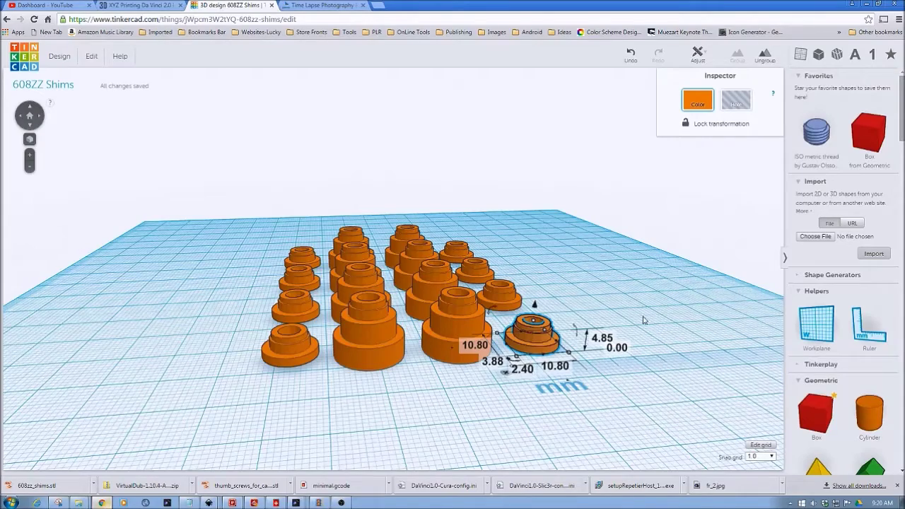
left_click_drag(681, 380, 542, 431)
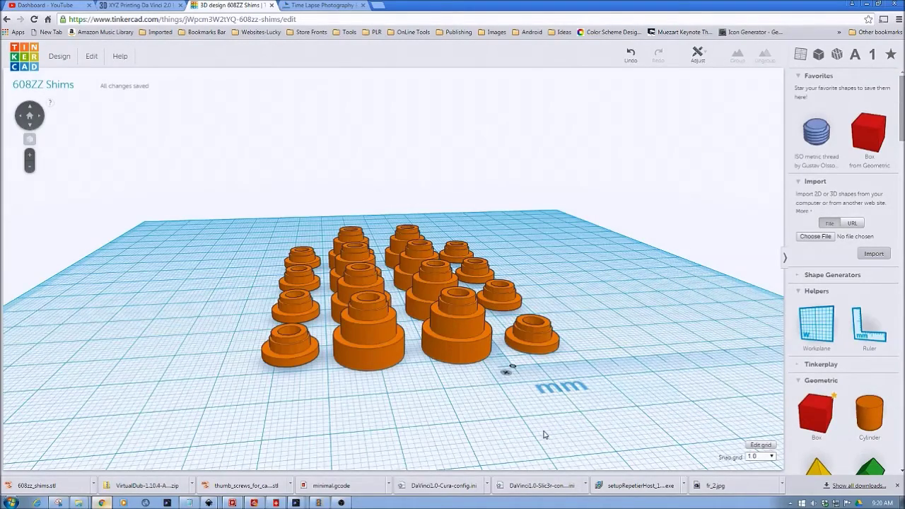
right_click_drag(580, 430, 389, 399)
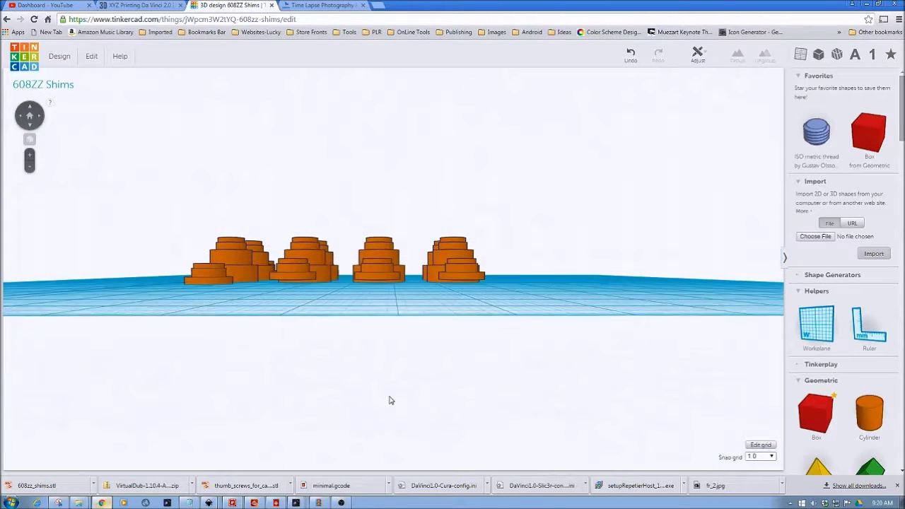
Step: Drop the floating shim in the second stack from 1.15 to 0 elevation
left_click(289, 273)
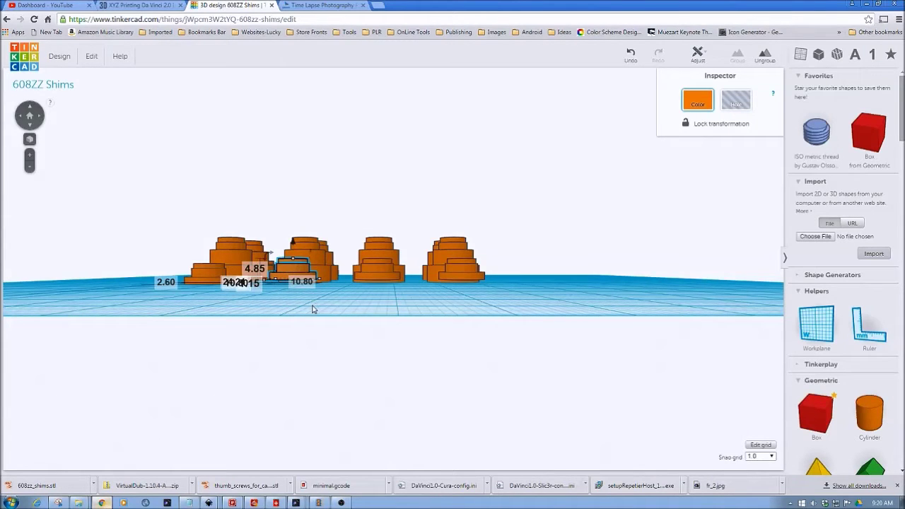
mouse_move(314, 307)
right_mouse_down()
mouse_move(327, 323)
mouse_move(316, 323)
right_mouse_up()
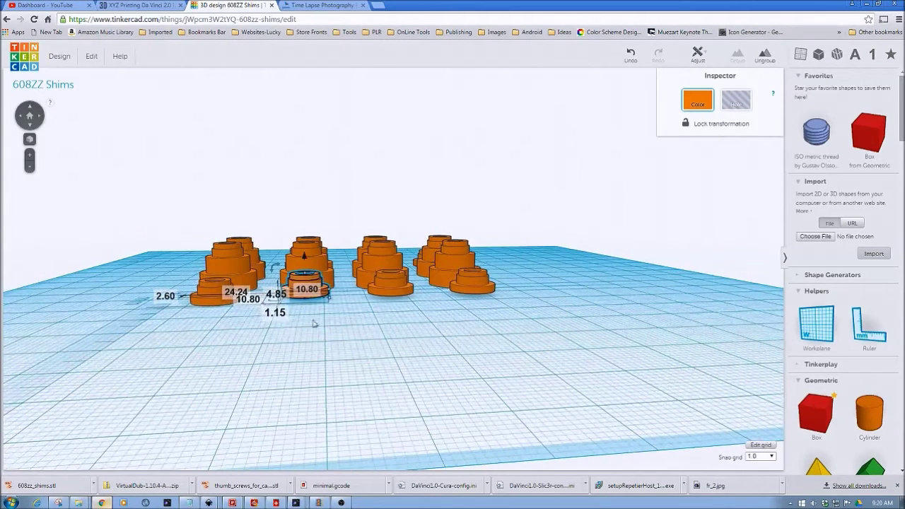
left_click(275, 313)
type("0")
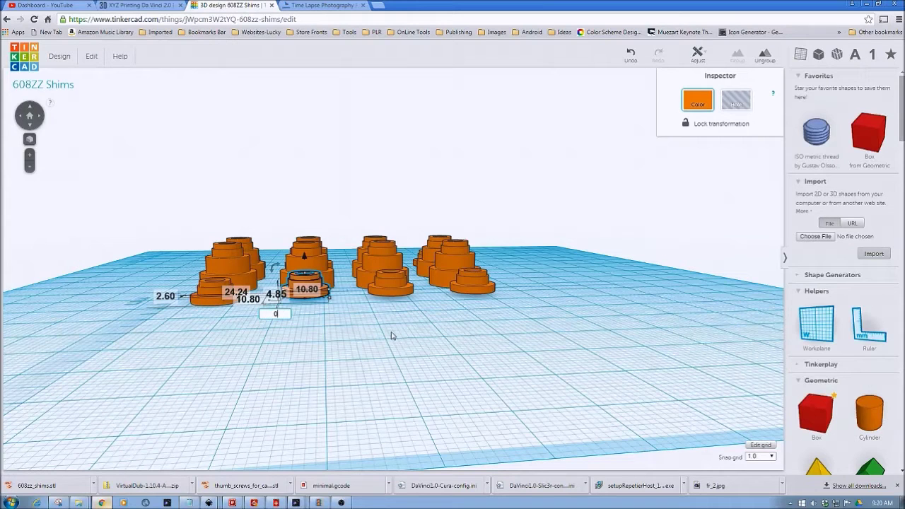
key("Return")
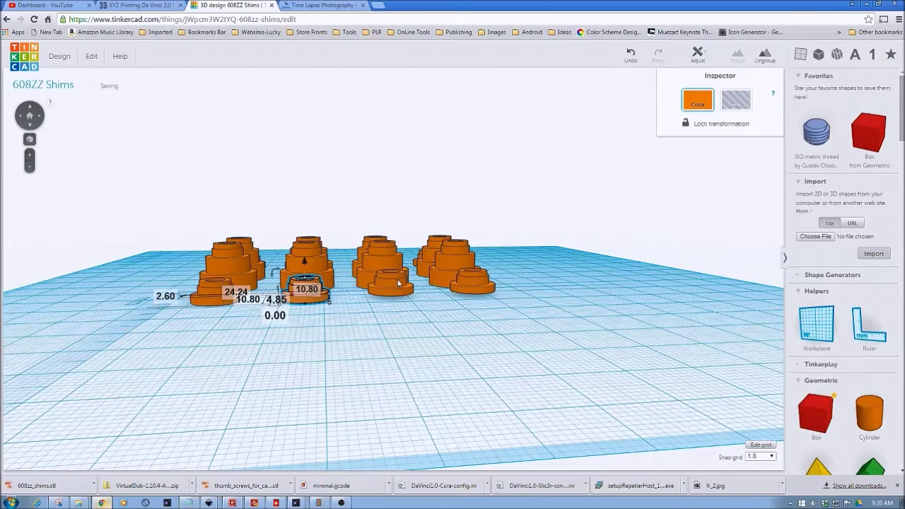
Step: Lower the third- and fourth-column front shims together from 1.15 to 0 elevation
left_click(399, 283)
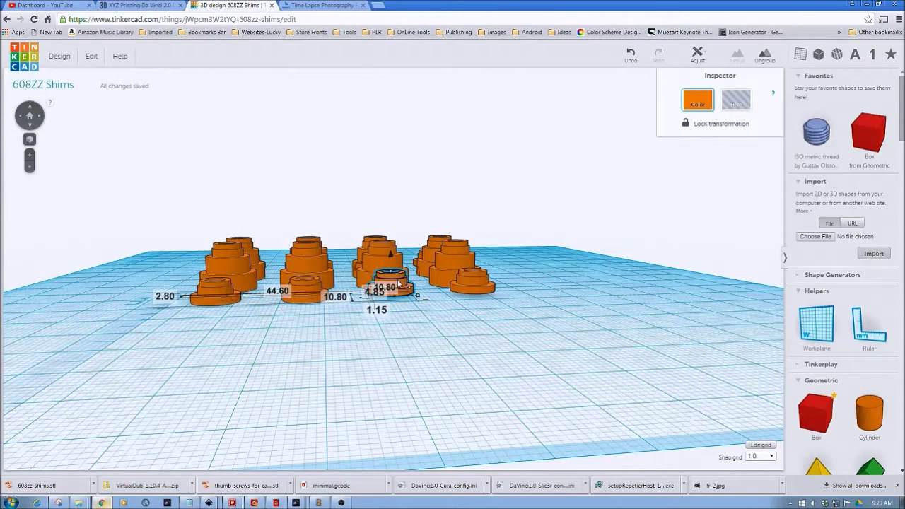
left_click(478, 290, "shift")
left_click(380, 311)
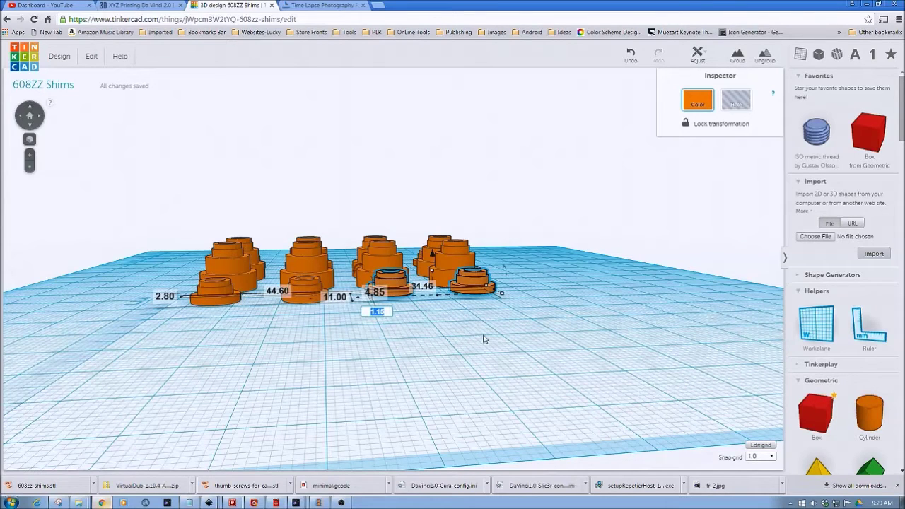
type("0")
key("Return")
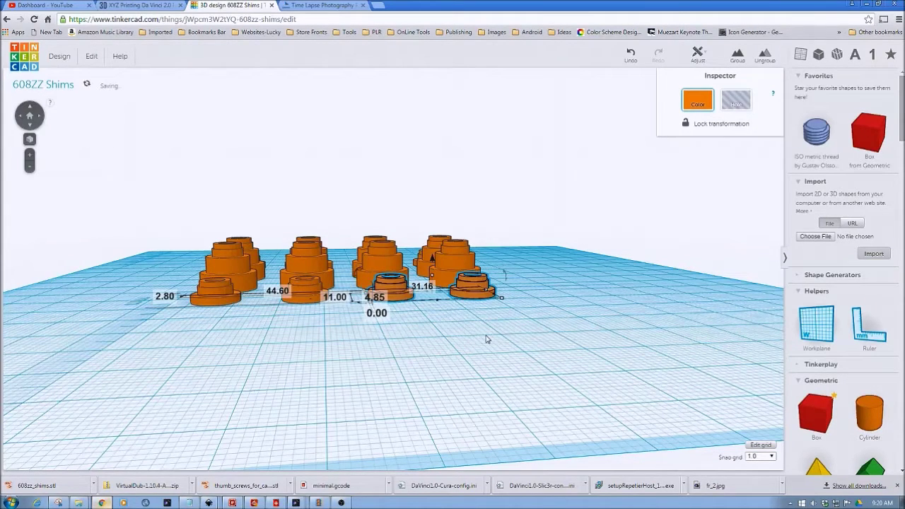
left_click(178, 365)
right_click_drag(142, 358, 451, 356)
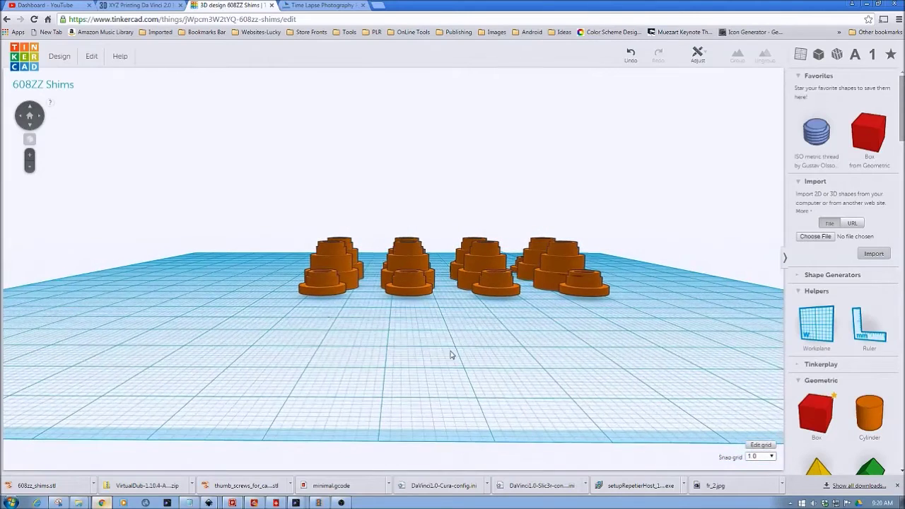
Step: Select all four front shims together and set their shared elevation to 0
left_click(333, 284)
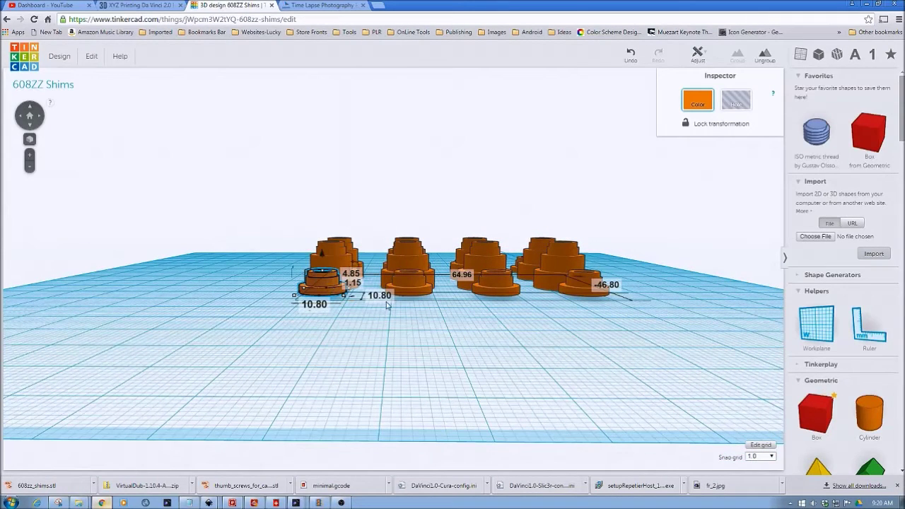
left_click(422, 286, "shift")
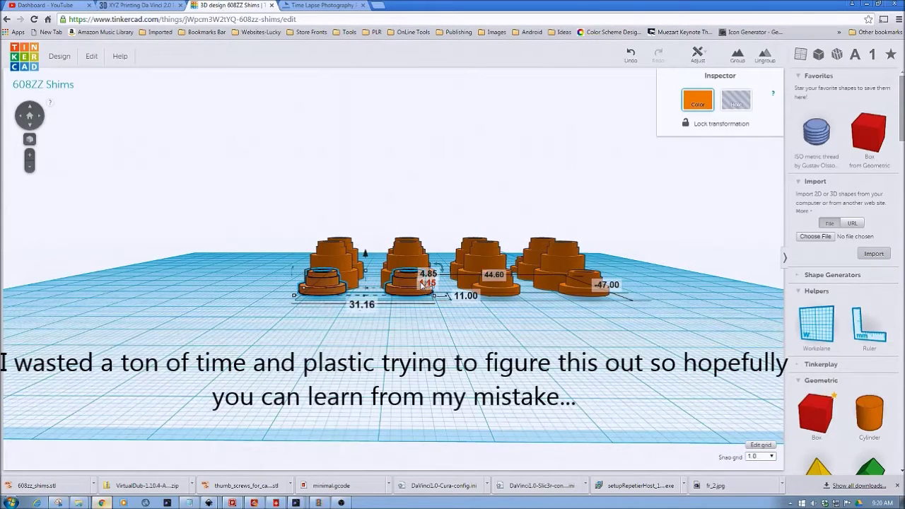
left_click(503, 289, "shift")
left_click(578, 288, "shift")
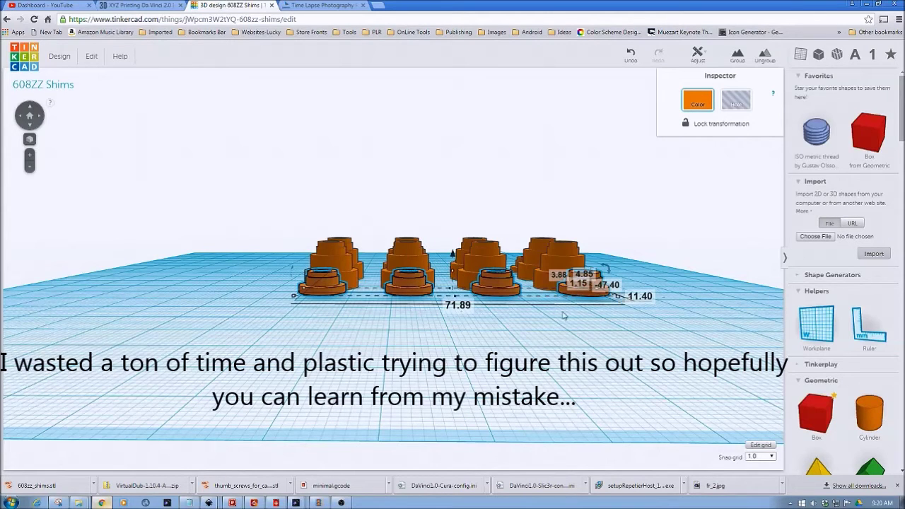
left_click(578, 284)
type("0")
key("Return")
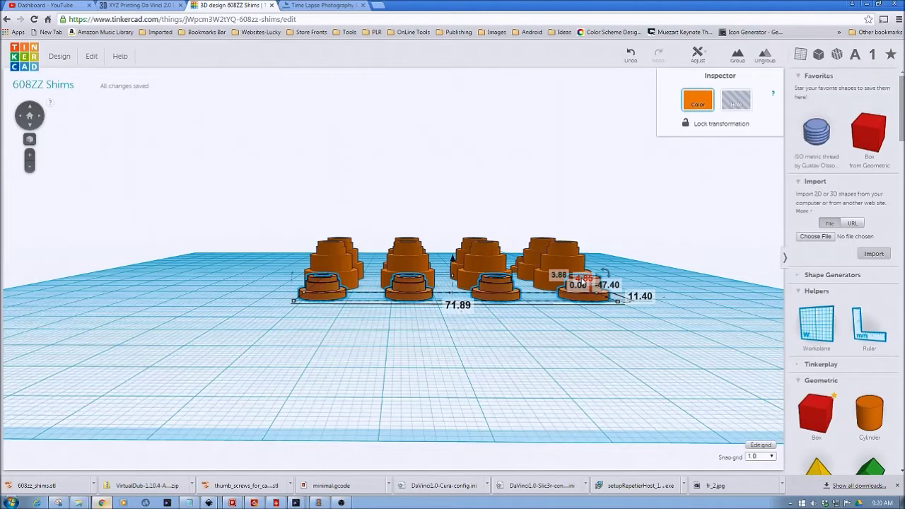
Step: Deselect the shims and save the 608ZZ Shims design from the Design menu
left_click(495, 335)
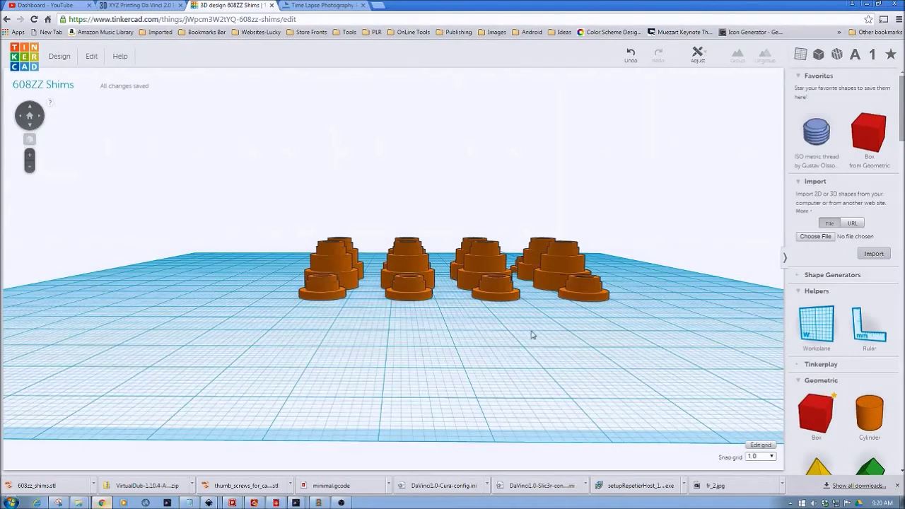
right_click_drag(531, 336, 366, 326)
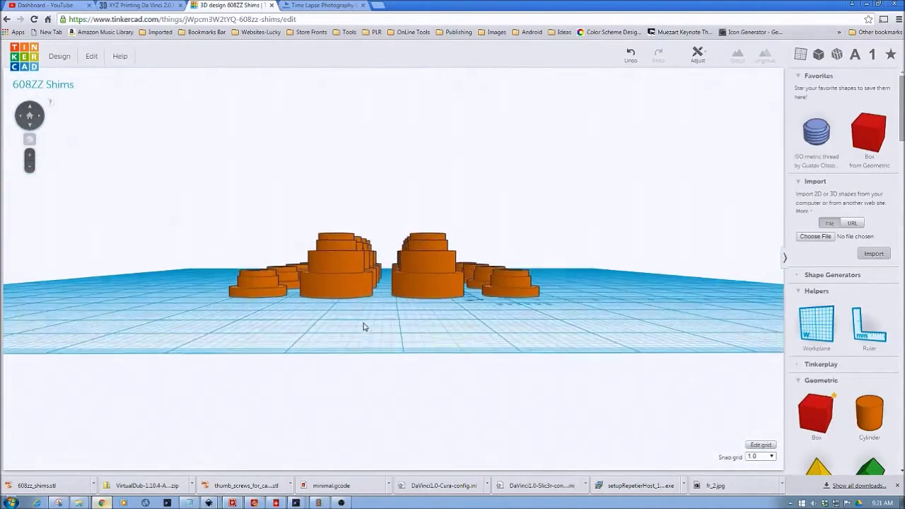
left_click(59, 58)
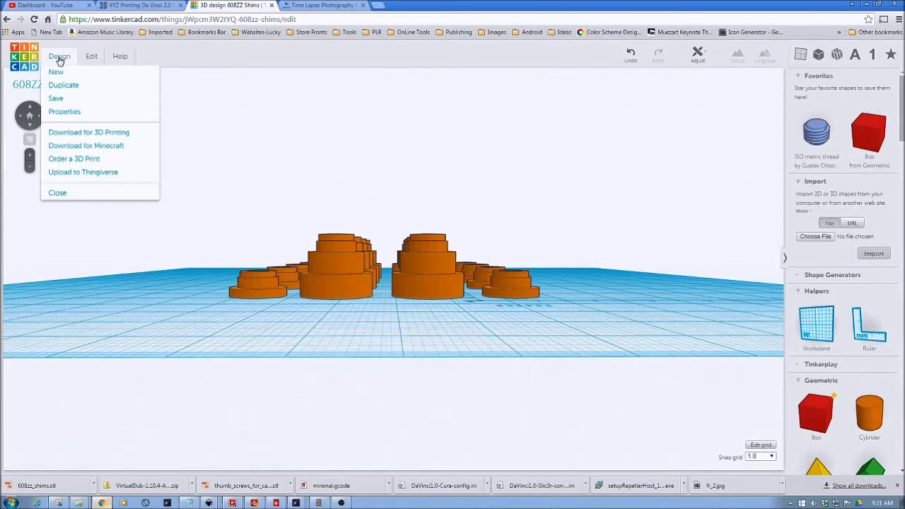
left_click(70, 102)
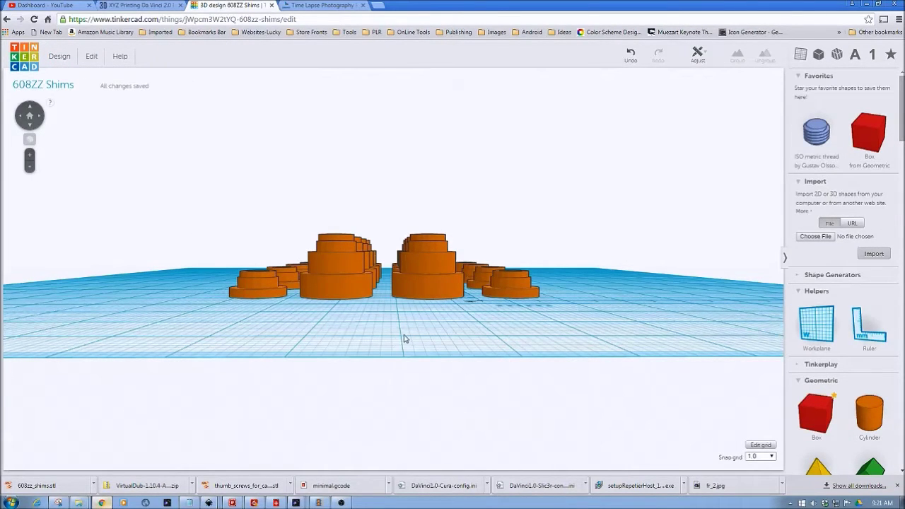
scroll(404, 338, "up", 5)
scroll(407, 339, "down", 5)
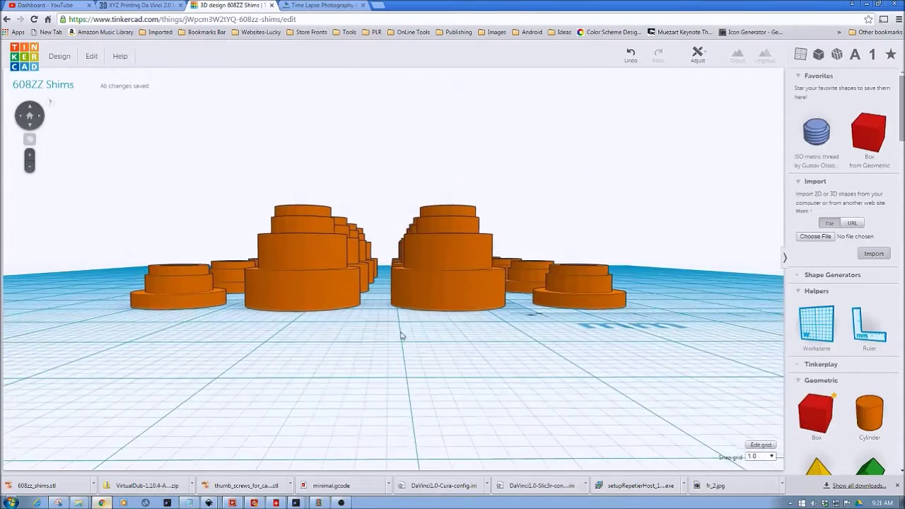
scroll(204, 341, "up", 1)
right_click_drag(204, 341, 214, 360)
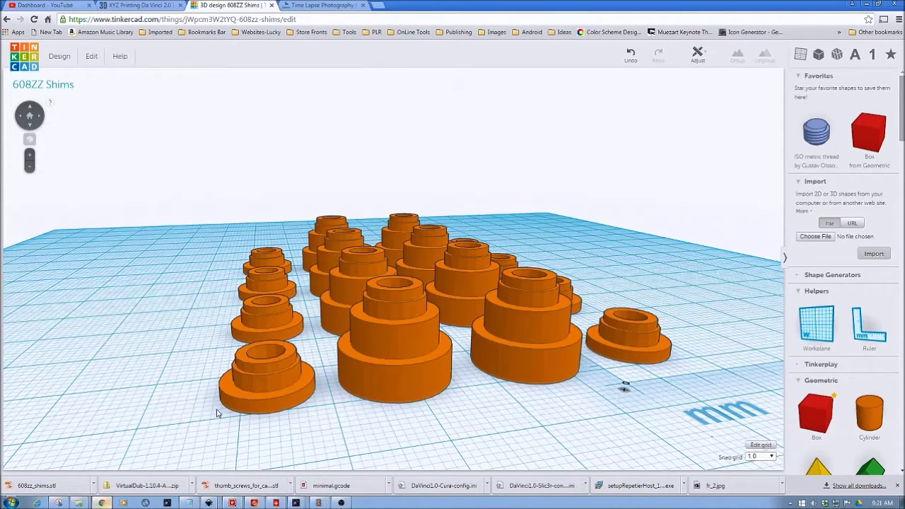
mouse_move(202, 412)
right_mouse_down()
mouse_move(197, 387)
mouse_move(212, 417)
mouse_move(187, 407)
right_mouse_up()
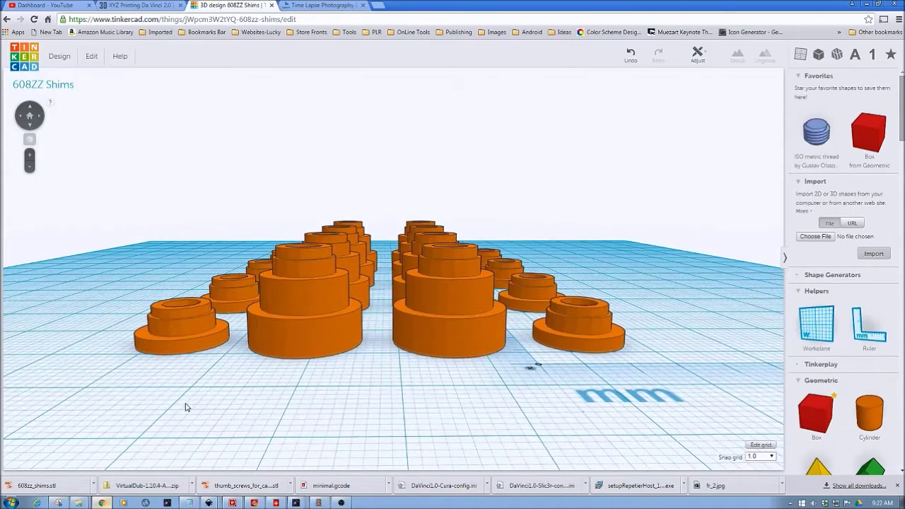